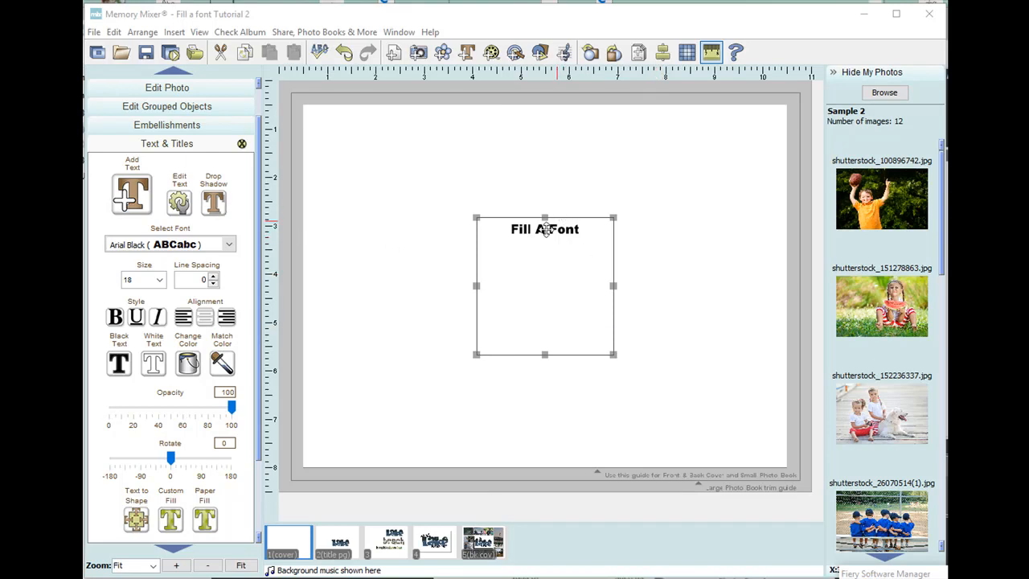
- Change the font of the "Fill A Font" title to Baby Kruffy
left_click(230, 248)
scroll(215, 319, "down", 3)
scroll(213, 322, "down", 2)
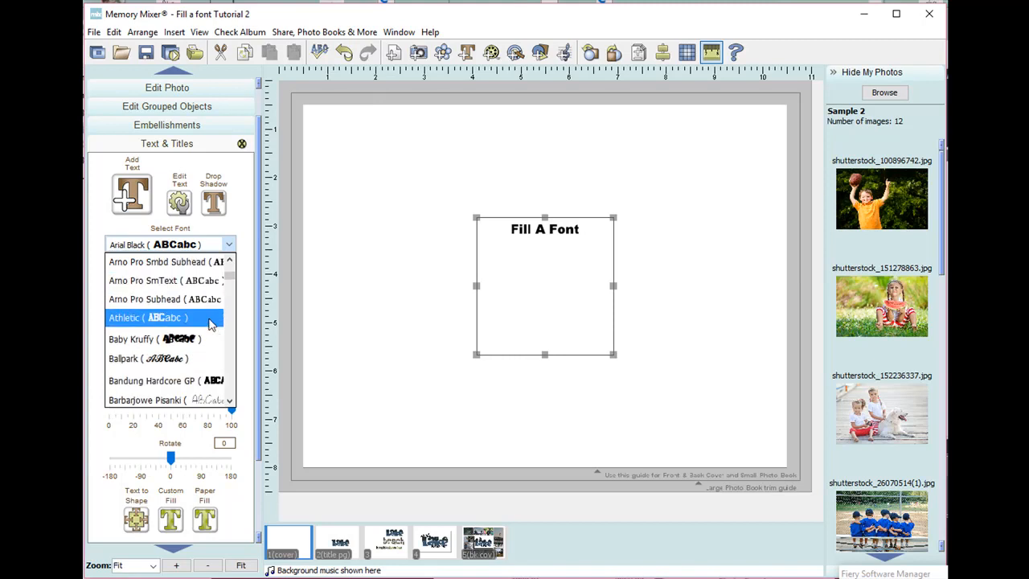
left_click(189, 341)
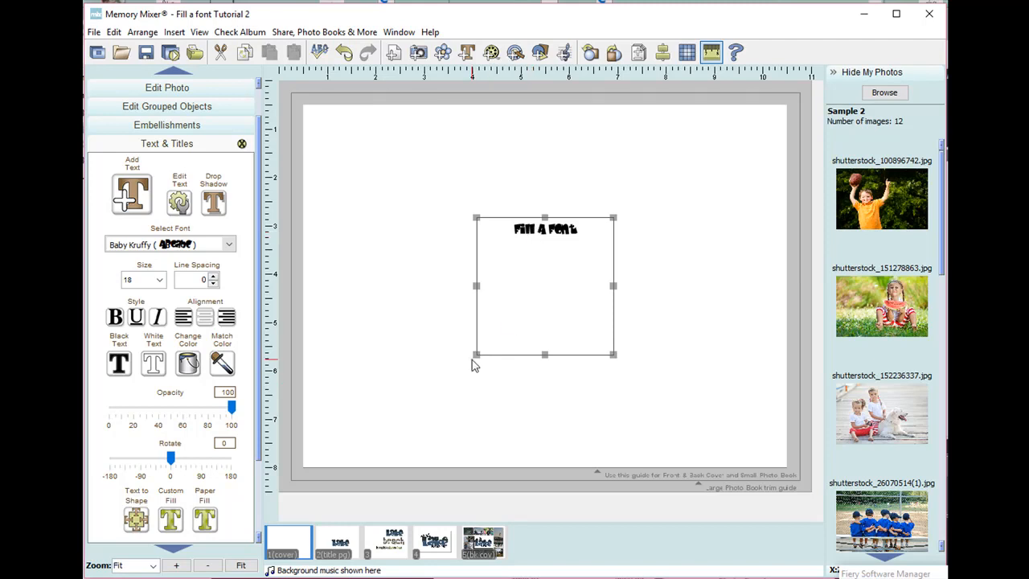
- Set the title's size to 144, then reposition and heighten its text box so both lines fit on the page
left_click(160, 279)
scroll(161, 353, "down", 4)
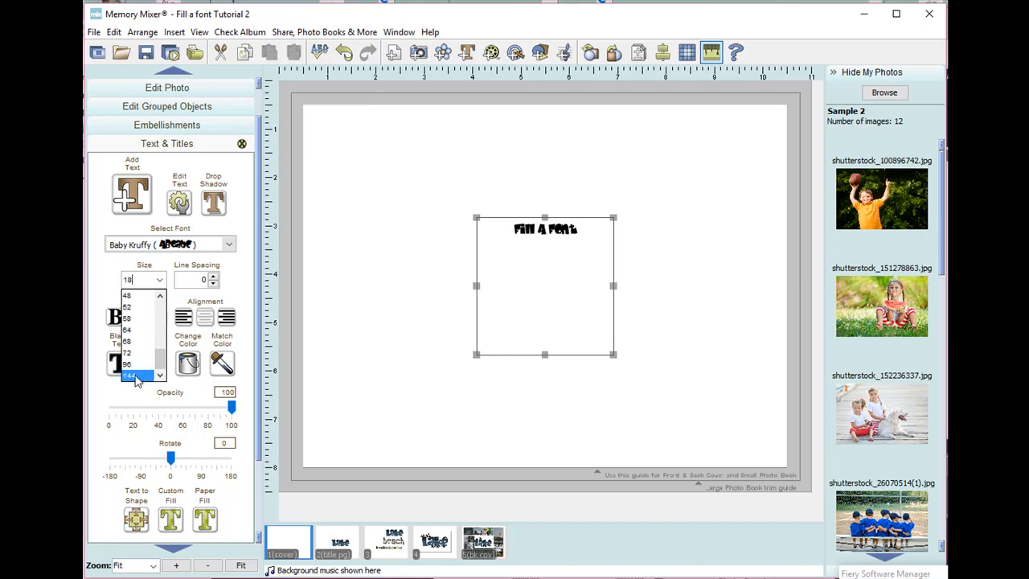
left_click(137, 376)
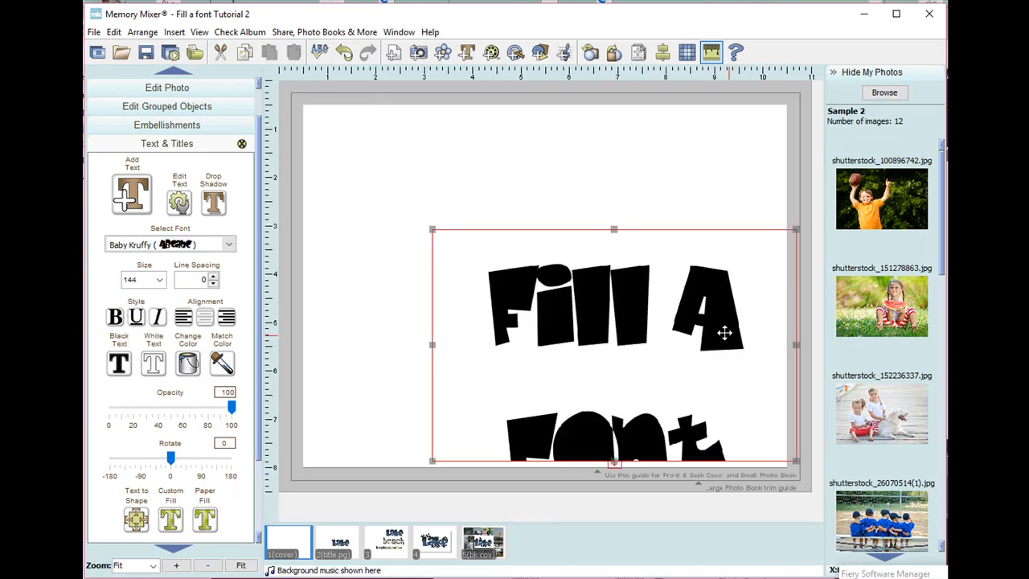
left_click_drag(719, 322, 638, 201)
left_click_drag(532, 343, 532, 437)
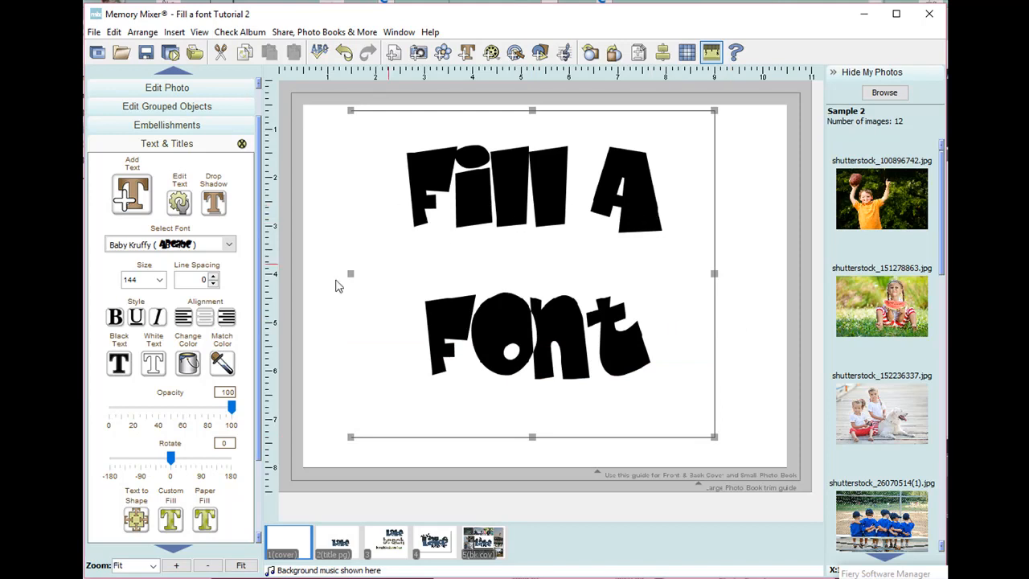
- Tighten the title's line spacing to -18
left_click(213, 283)
left_click(213, 283)
left_click(213, 283)
left_click(213, 283)
left_click(213, 283)
left_click(213, 283)
left_click(213, 283)
left_click(213, 283)
left_click(213, 283)
left_click(213, 283)
left_click(213, 283)
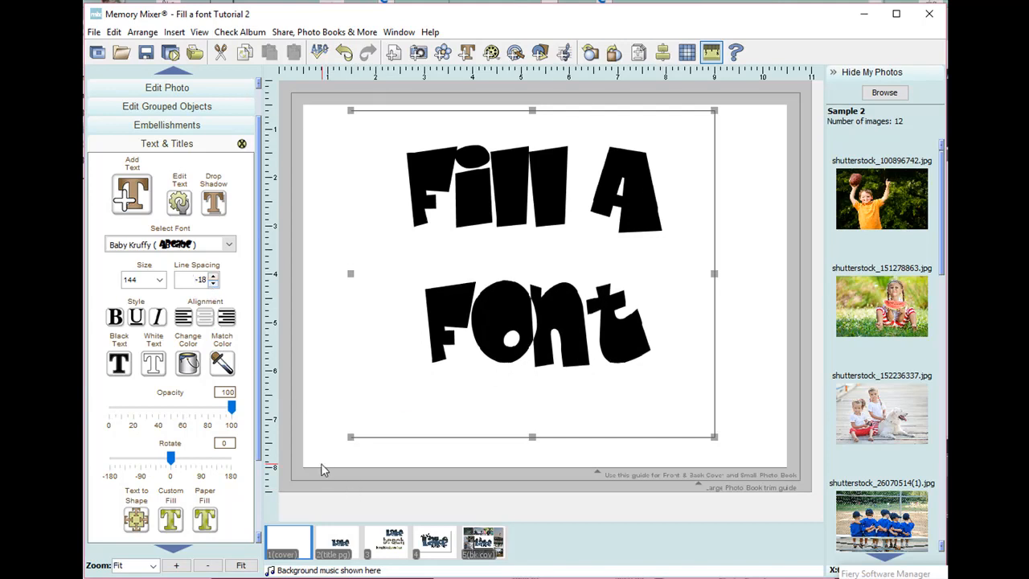
- Fill the title with the Chevron Drk Grey paper from the So Charming paper pack by Ettes and Co by Annette
left_click(205, 522)
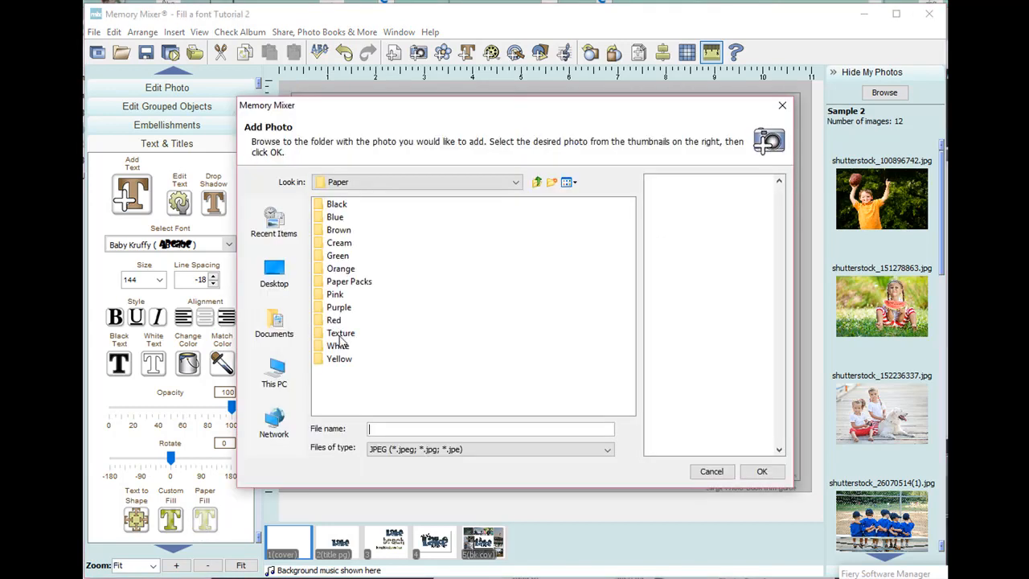
left_click(321, 283)
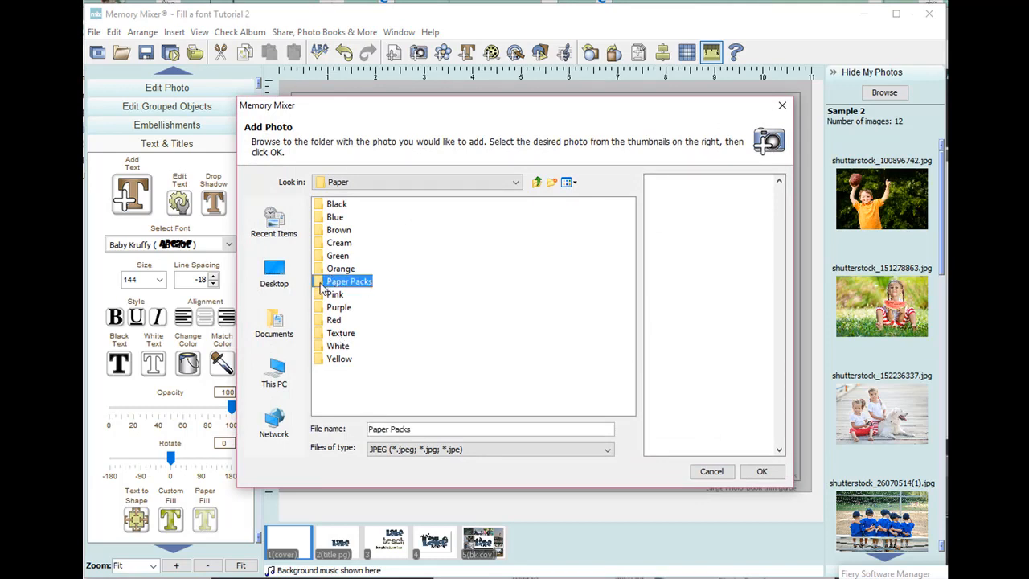
double_click(322, 283)
double_click(324, 206)
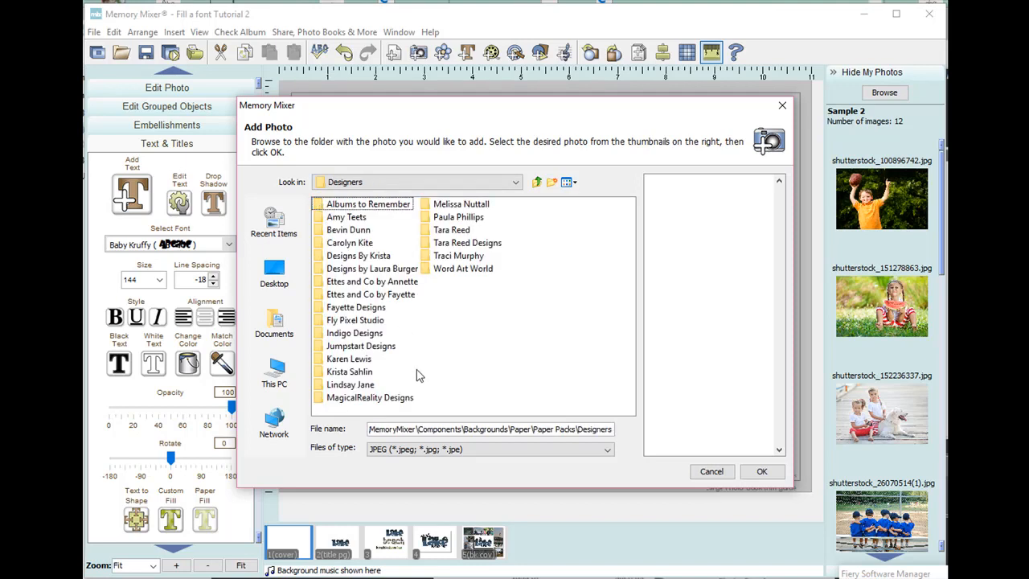
left_click(324, 283)
double_click(324, 283)
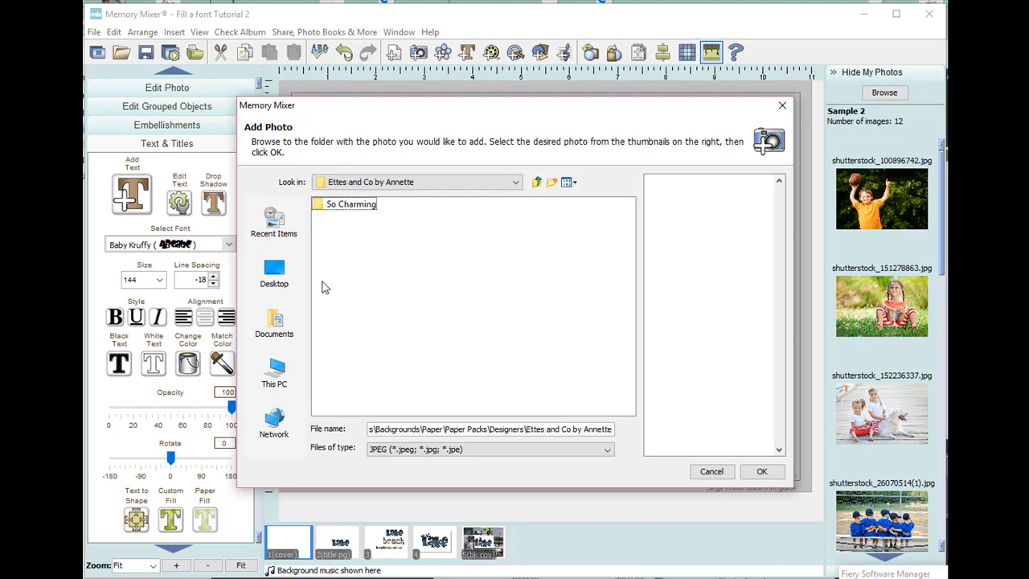
double_click(324, 206)
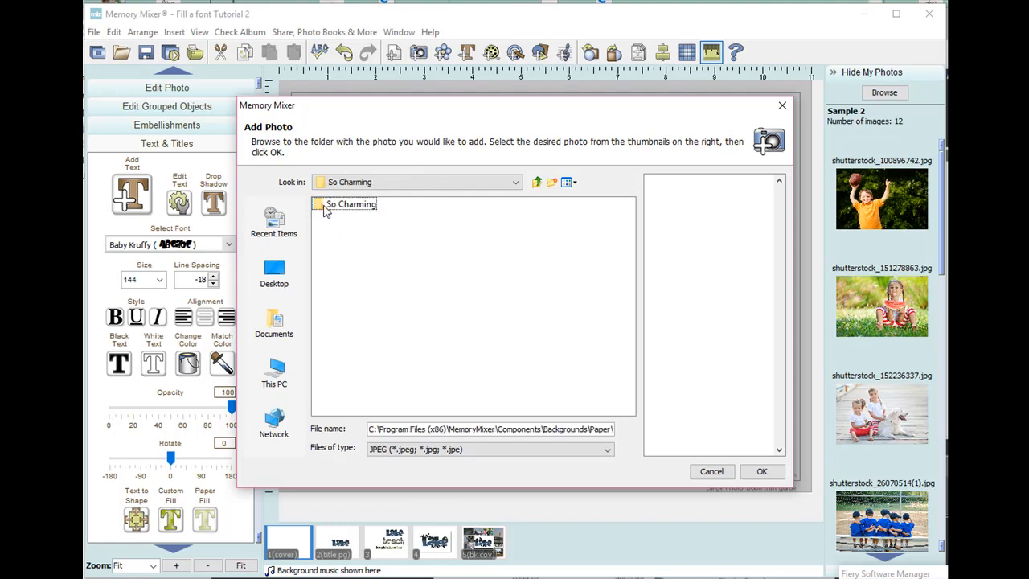
left_click(751, 203)
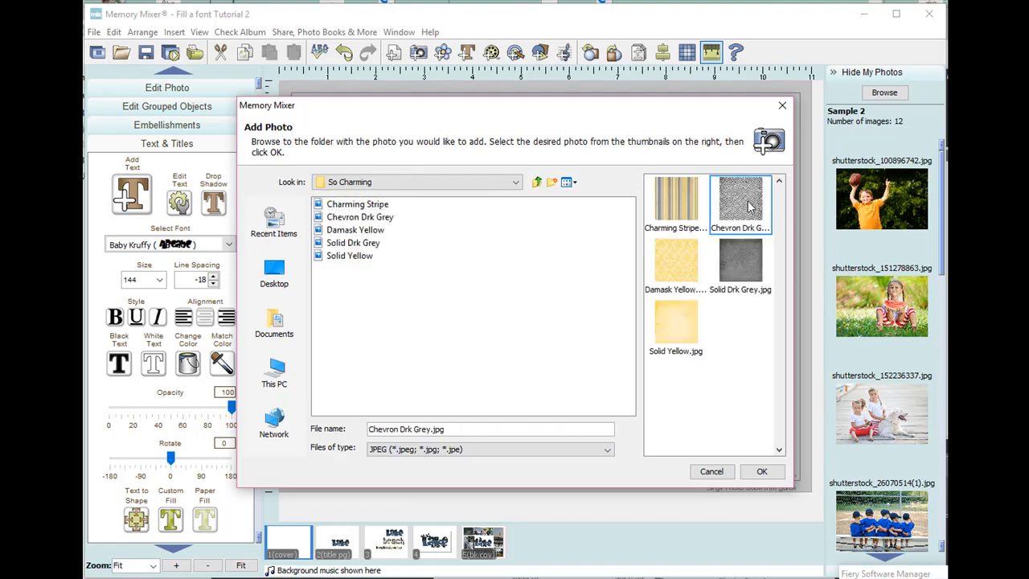
left_click(763, 473)
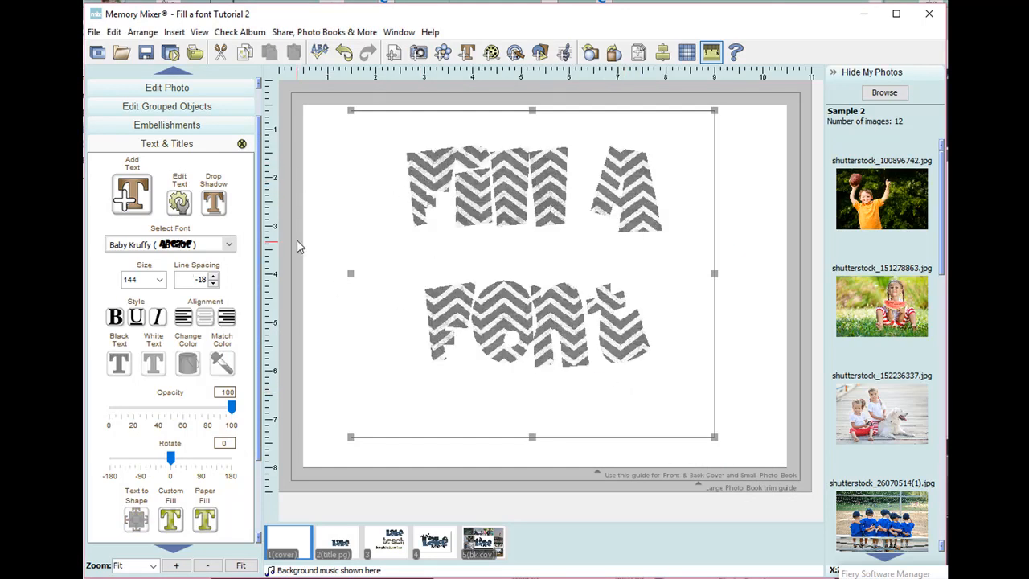
- Add a drop shadow to the title with the default shadow settings
left_click(216, 206)
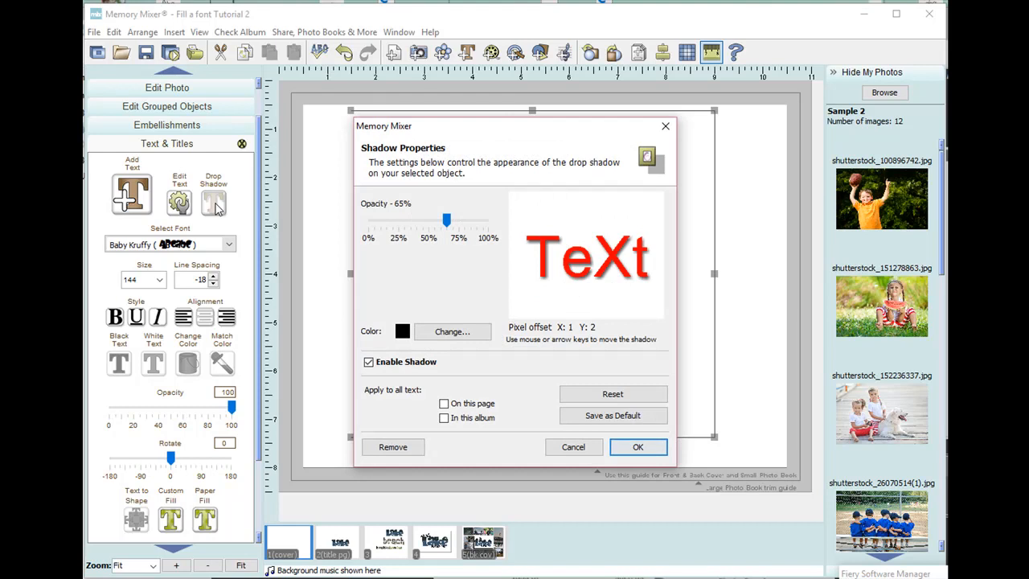
left_click(649, 446)
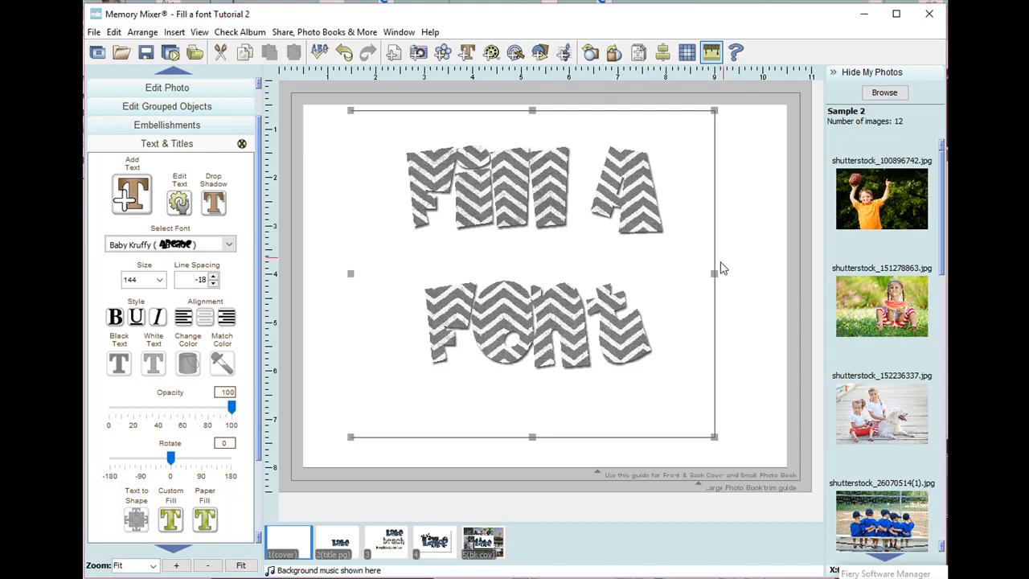
- Enlarge the chevron paper behind the title and shift it upward, keeping all letters covered by the pattern
left_click(207, 521)
left_click(442, 477)
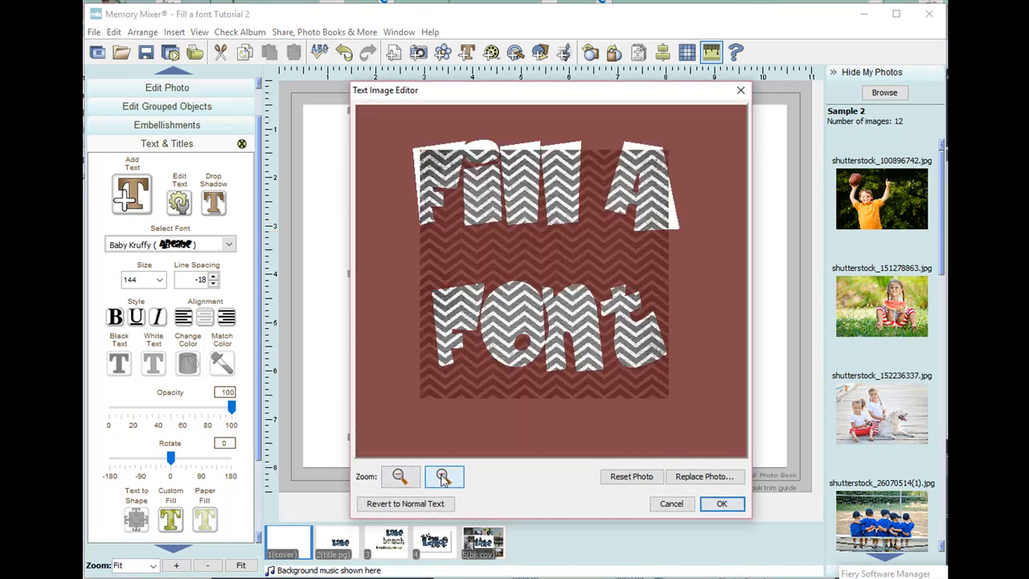
left_click(442, 477)
left_click(443, 477)
left_click(442, 477)
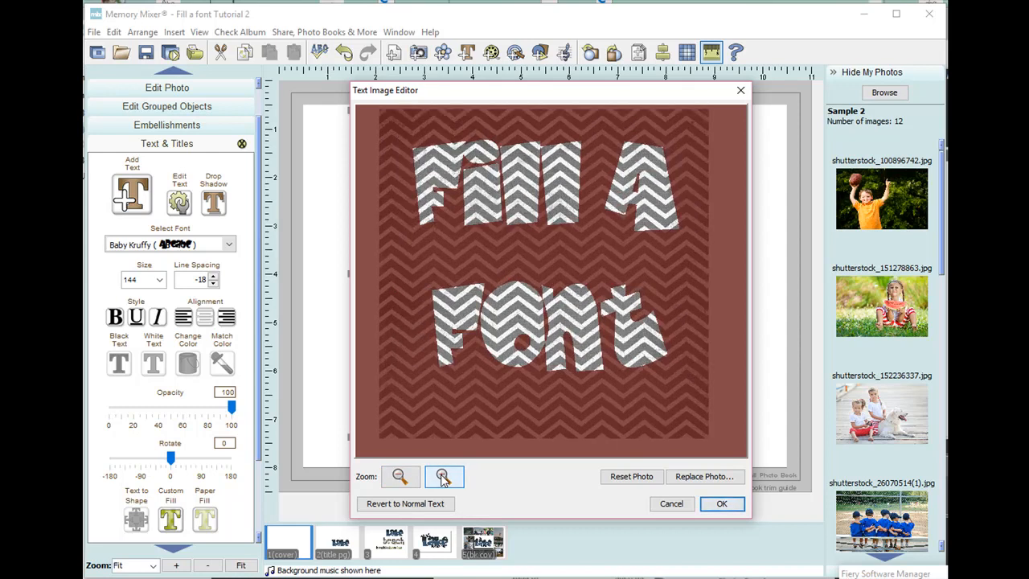
left_click(402, 478)
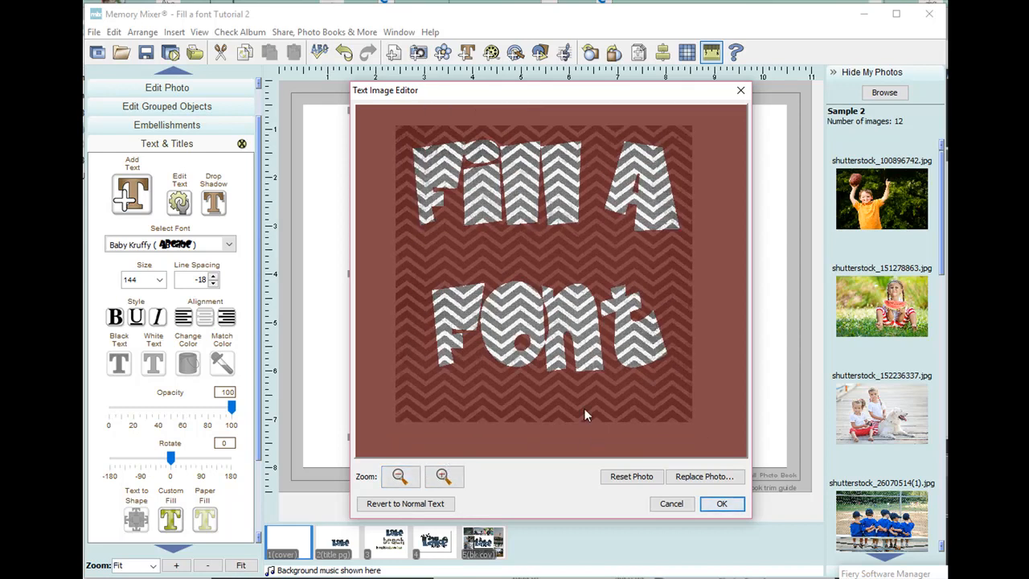
left_click_drag(499, 401, 481, 378)
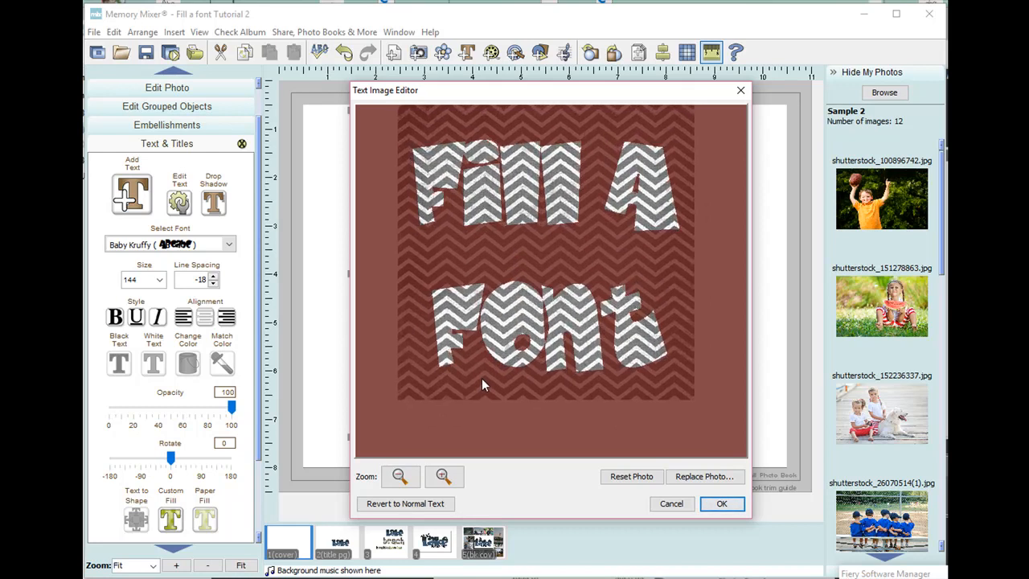
left_click(719, 505)
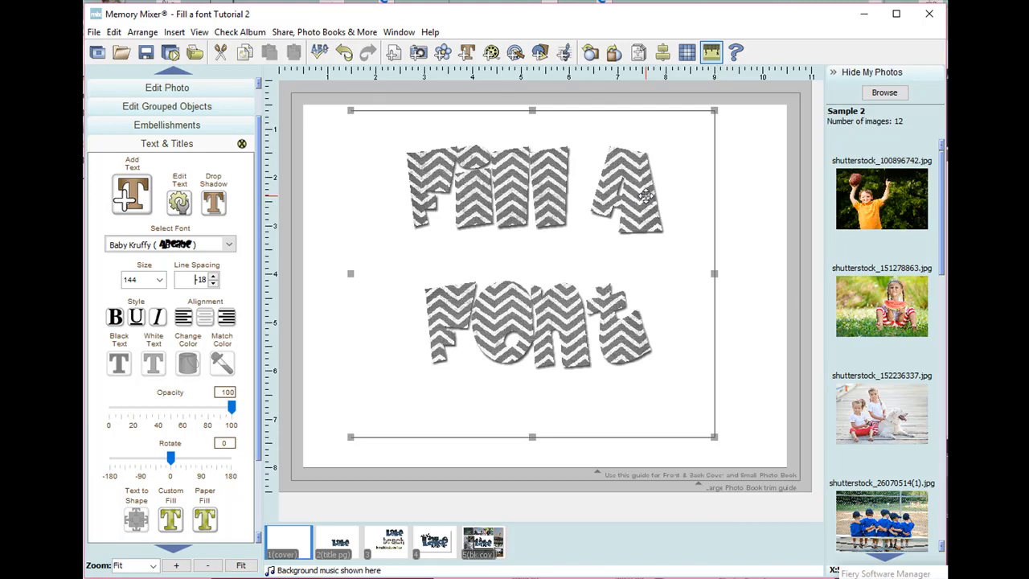
- Revert the title to normal text and refill it with the ppr stripeyfloral paper from Fayette Designs' Every Single Day Combo Pack
double_click(529, 174)
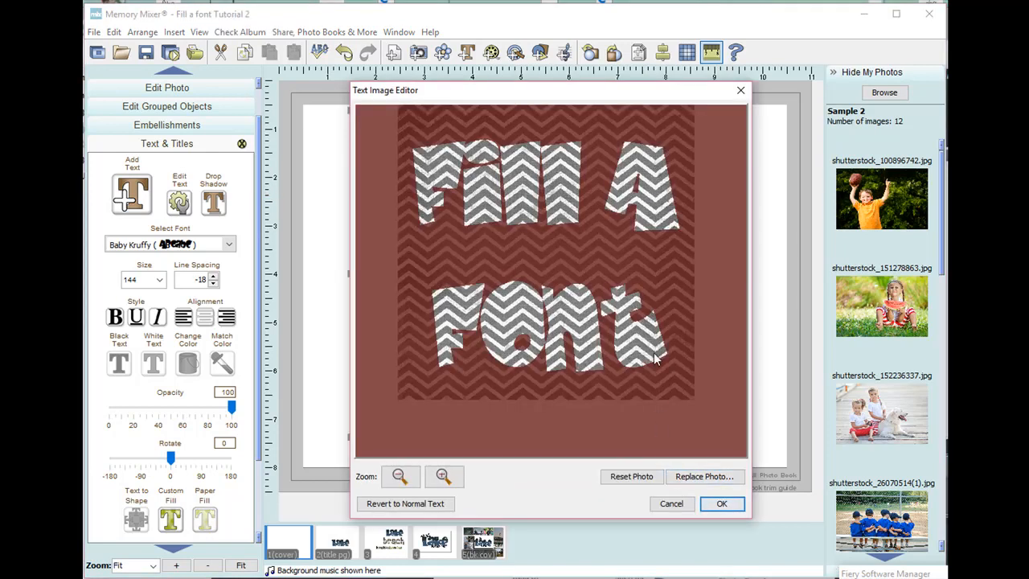
left_click(405, 505)
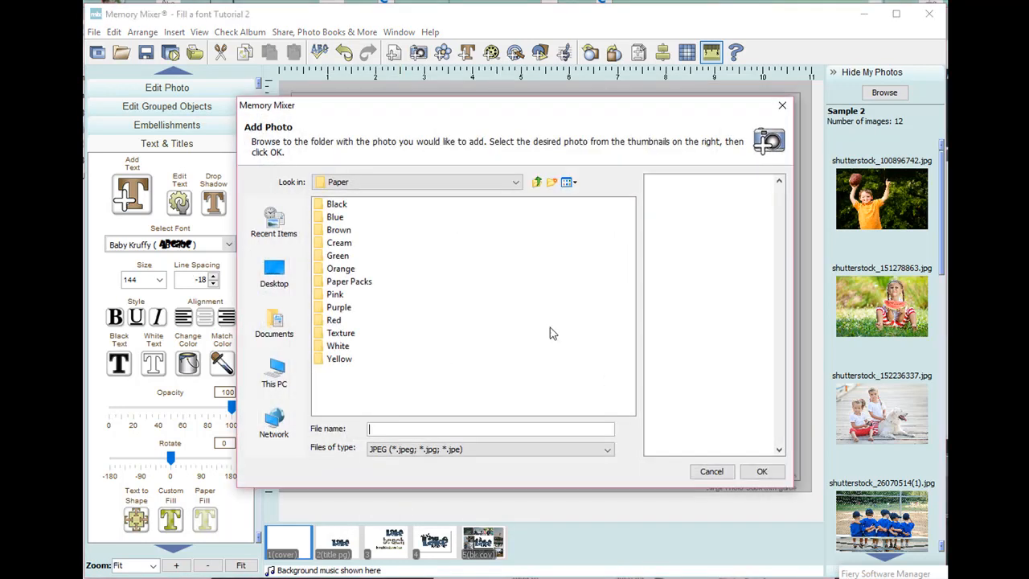
double_click(323, 283)
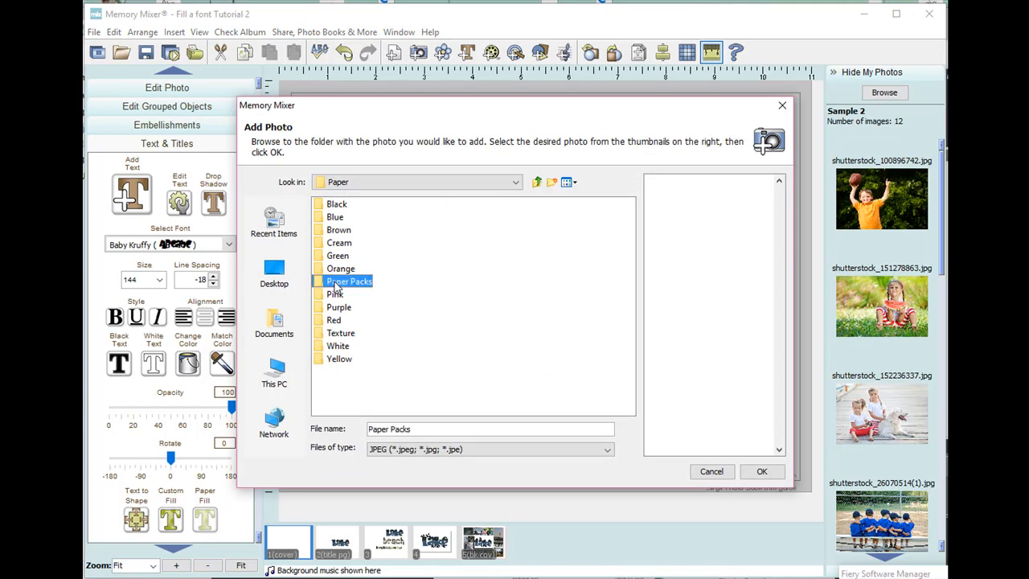
double_click(344, 204)
left_click(329, 309)
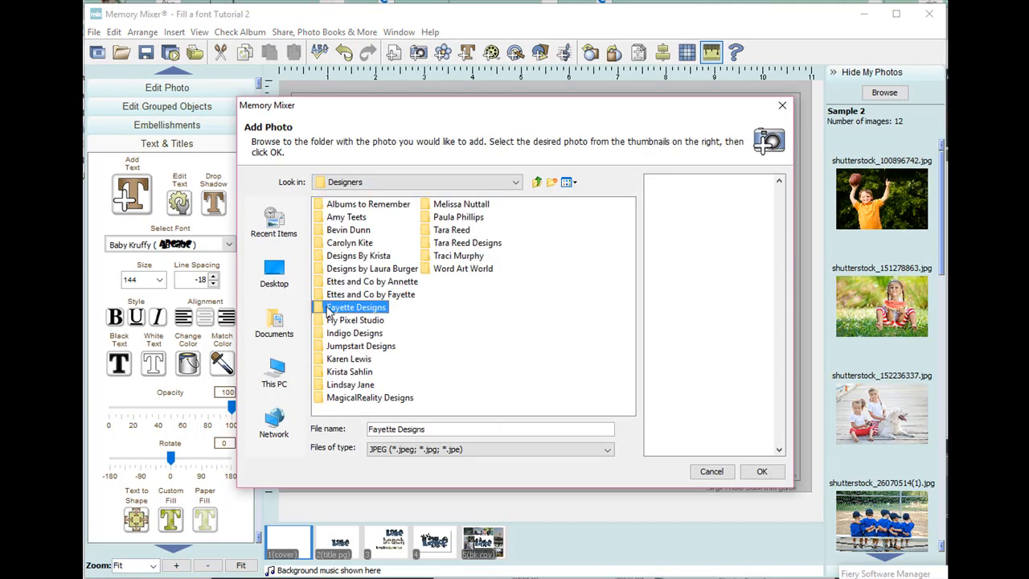
left_click(331, 308)
double_click(329, 309)
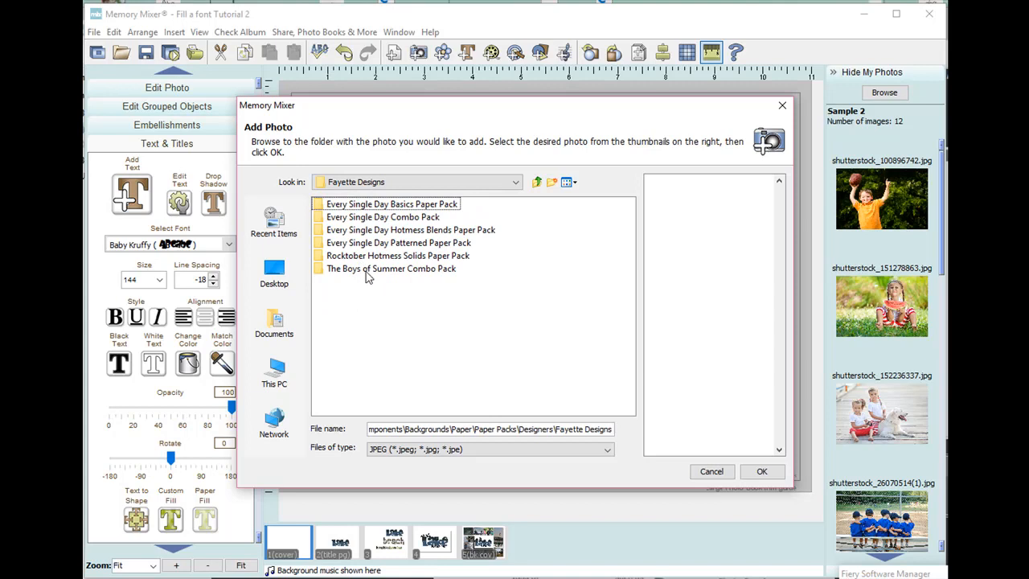
left_click(363, 272)
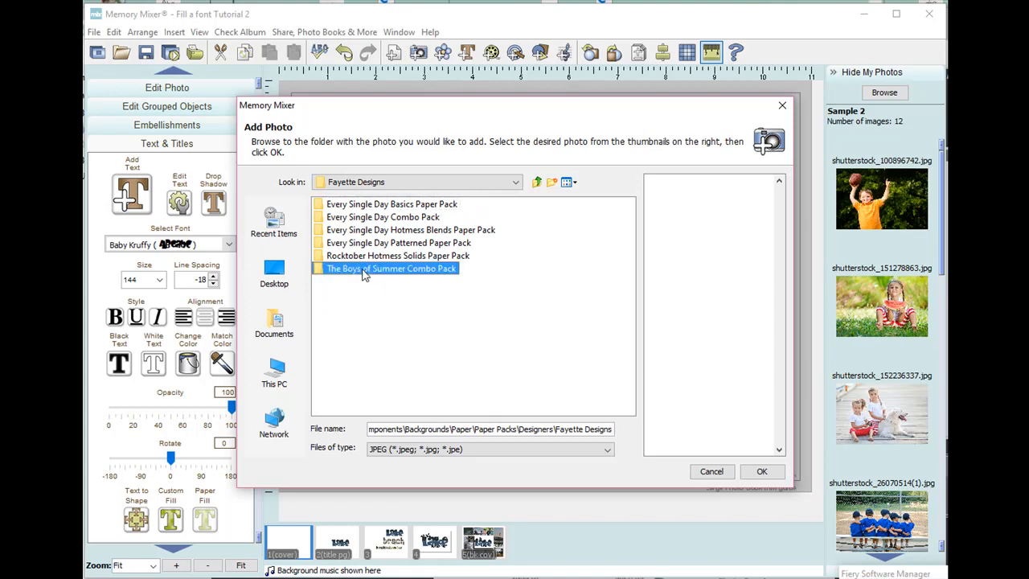
left_click(361, 222)
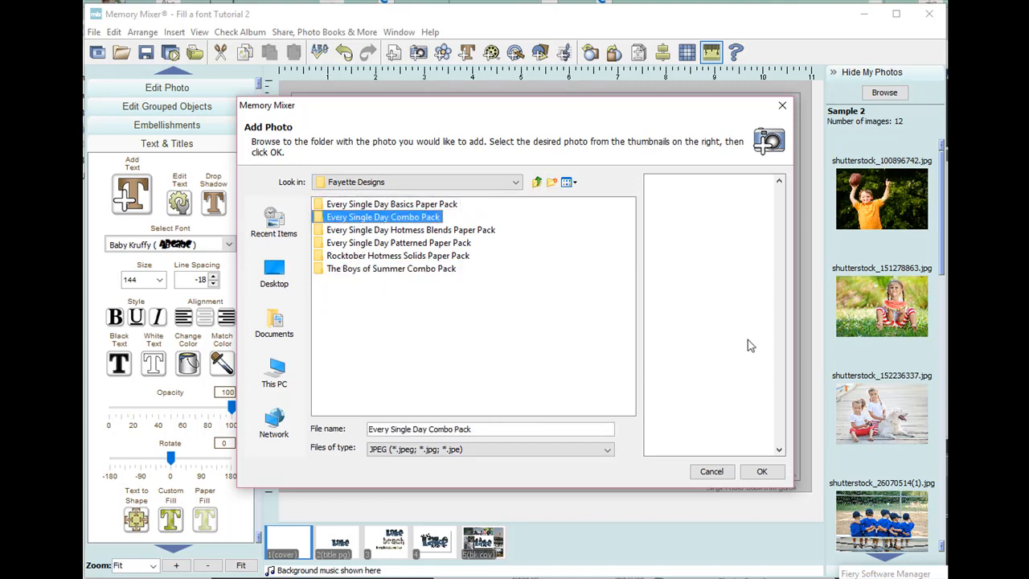
double_click(323, 219)
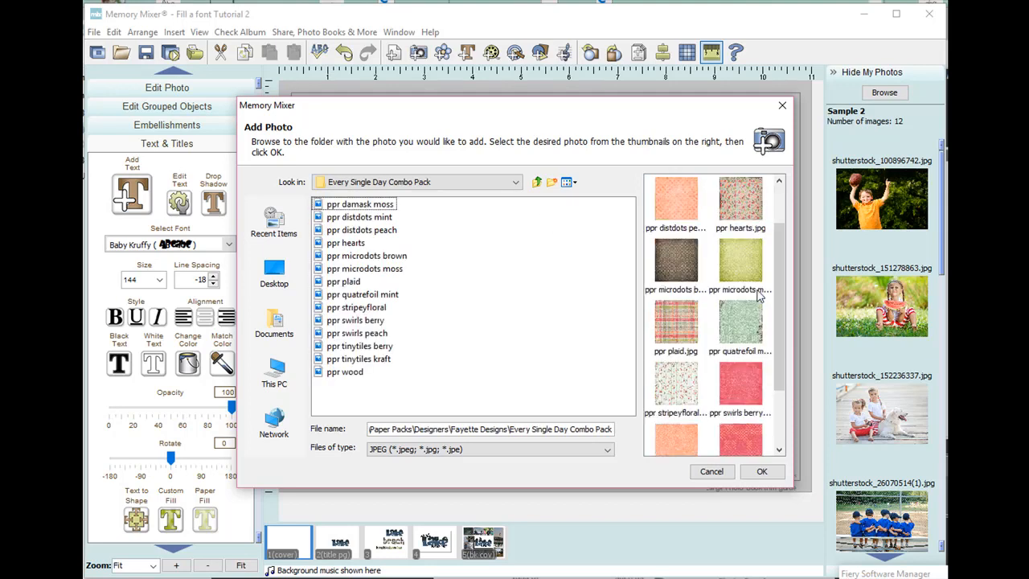
left_click(672, 386)
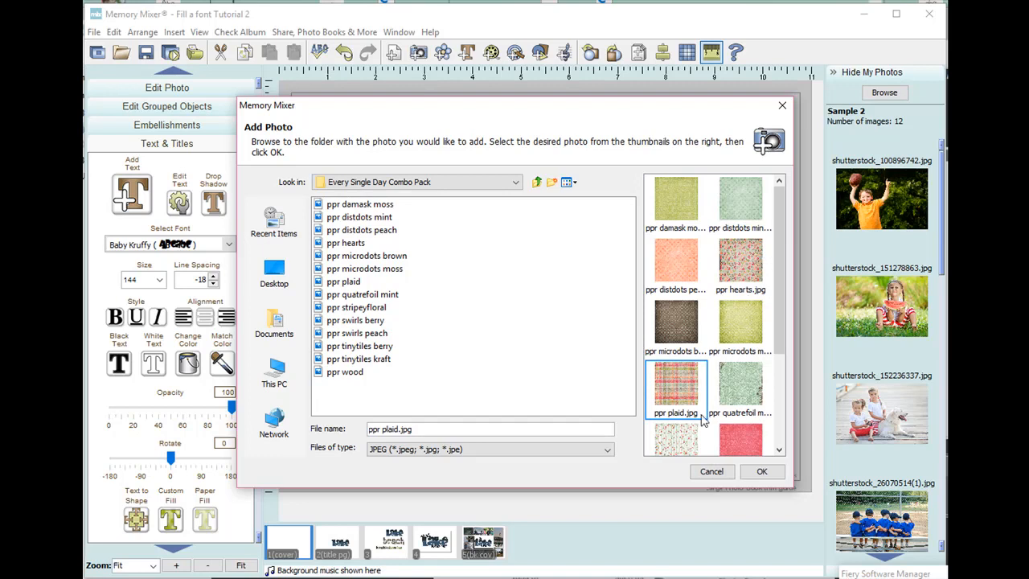
scroll(706, 417, "down", 1)
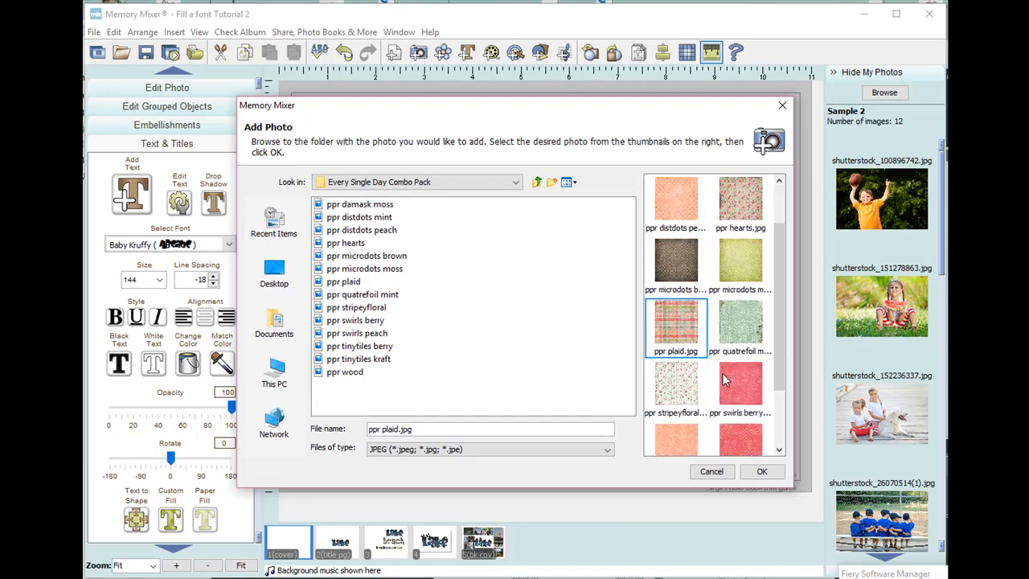
left_click(679, 383)
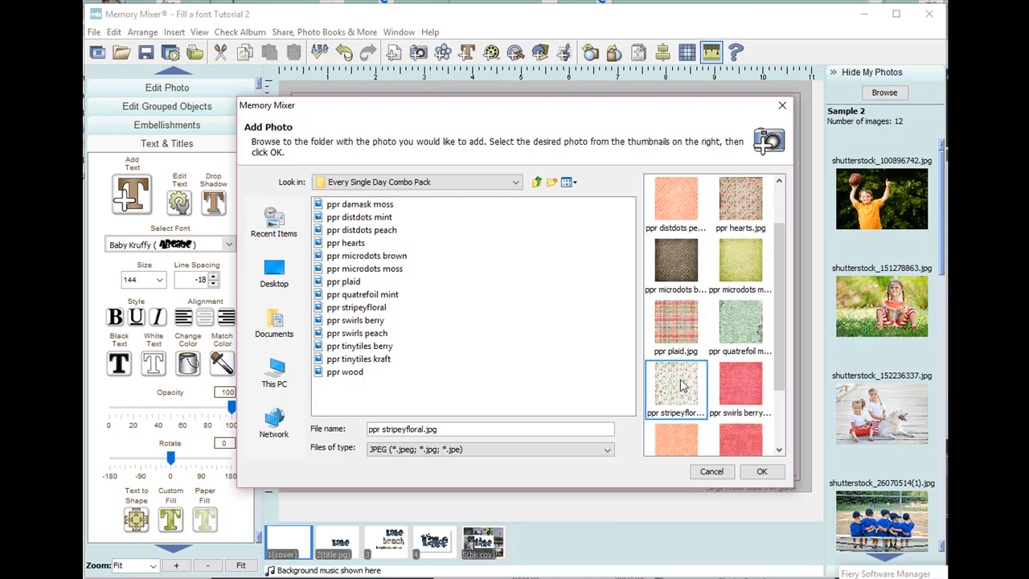
left_click(761, 471)
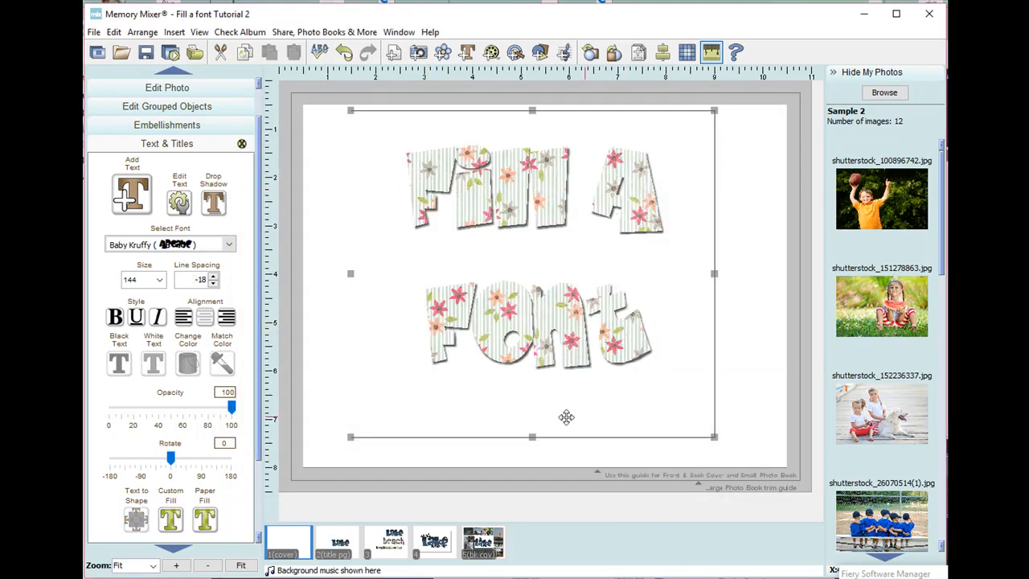
- Shrink the floral paper behind the "Fill A Font" title by two zoom levels and shift it slightly upward, keeping all letters covered
left_click(205, 521)
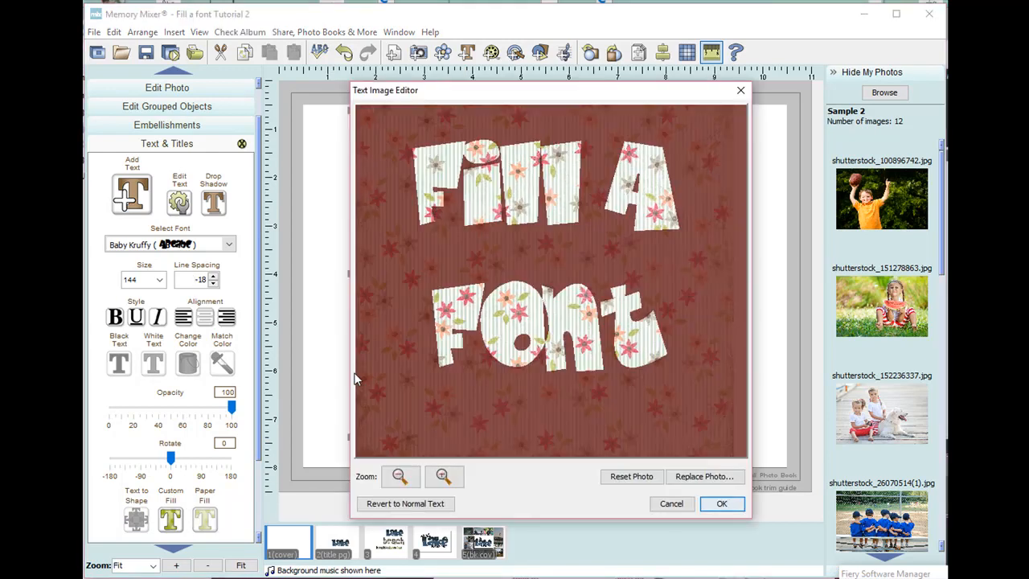
left_click(400, 477)
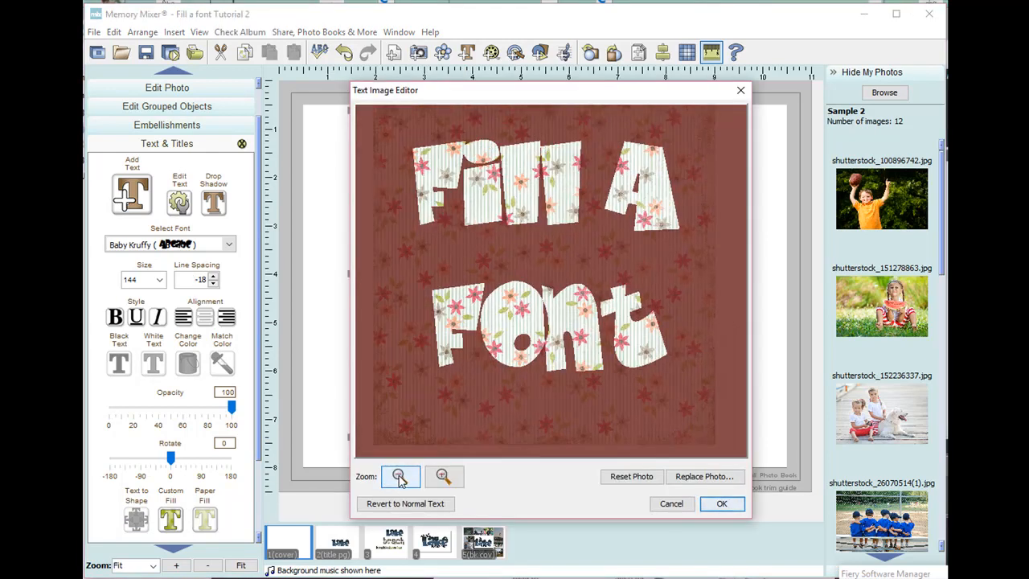
left_click(399, 478)
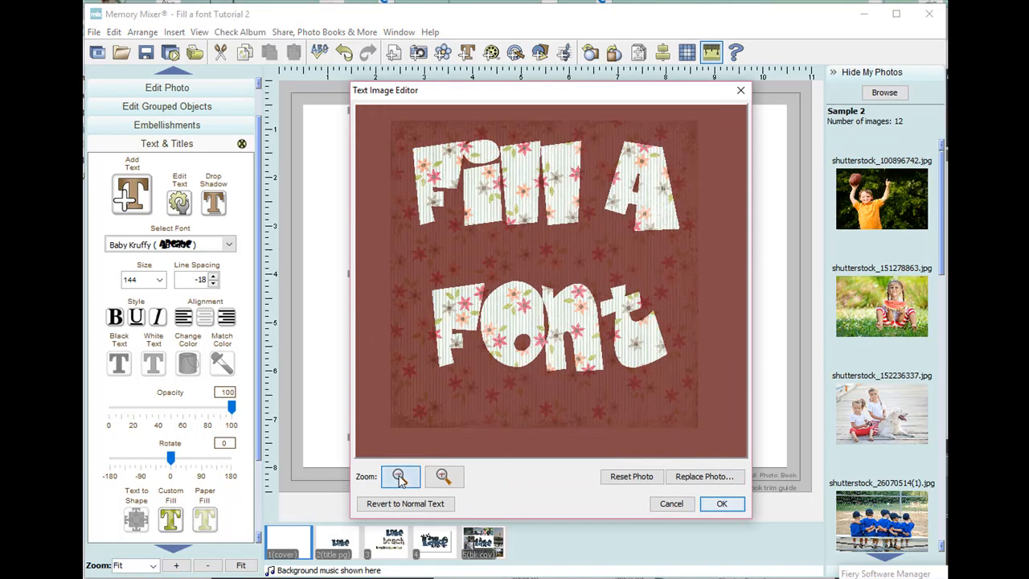
left_click_drag(675, 384, 684, 373)
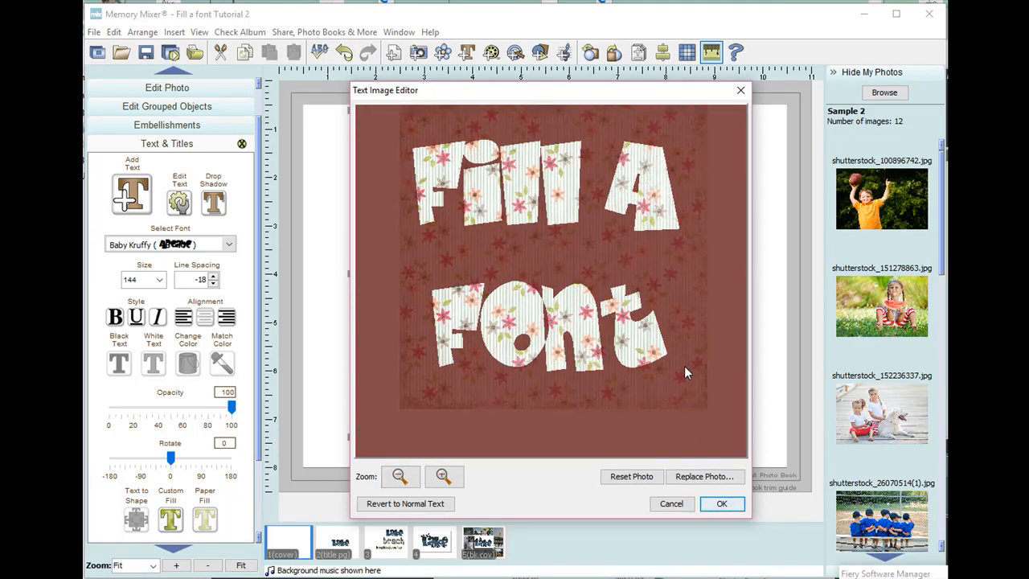
left_click(721, 503)
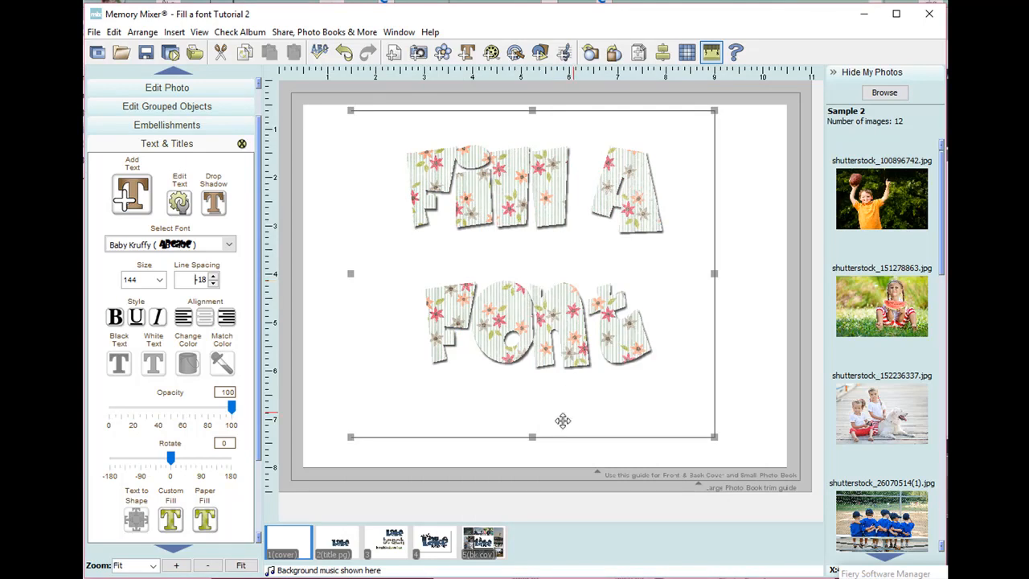
- Fill the "Lake" title on page 2 with the beach pail photo shutterstock_56190649.jpg from the Sample 2 folder
left_click(339, 543)
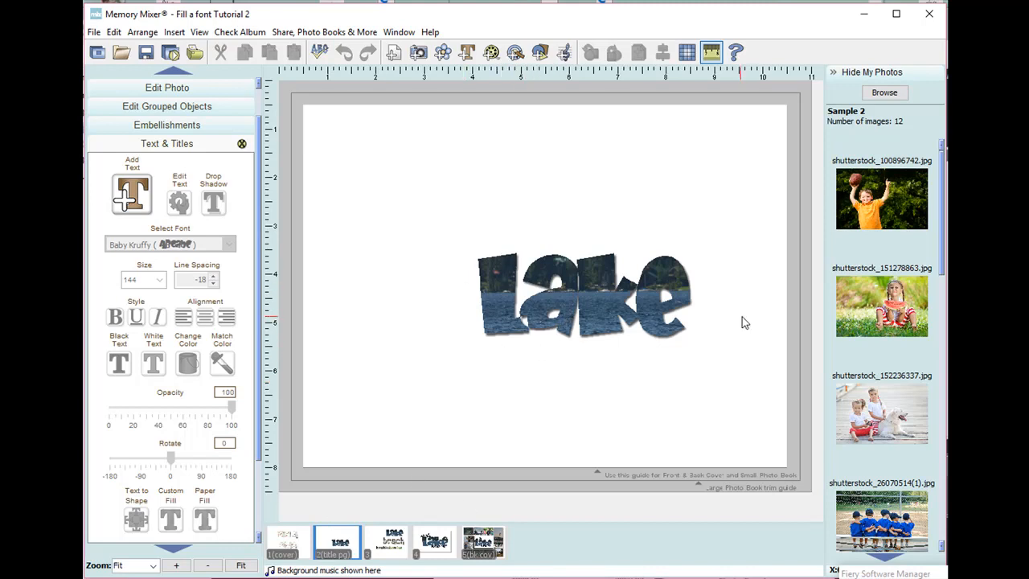
left_click(515, 318)
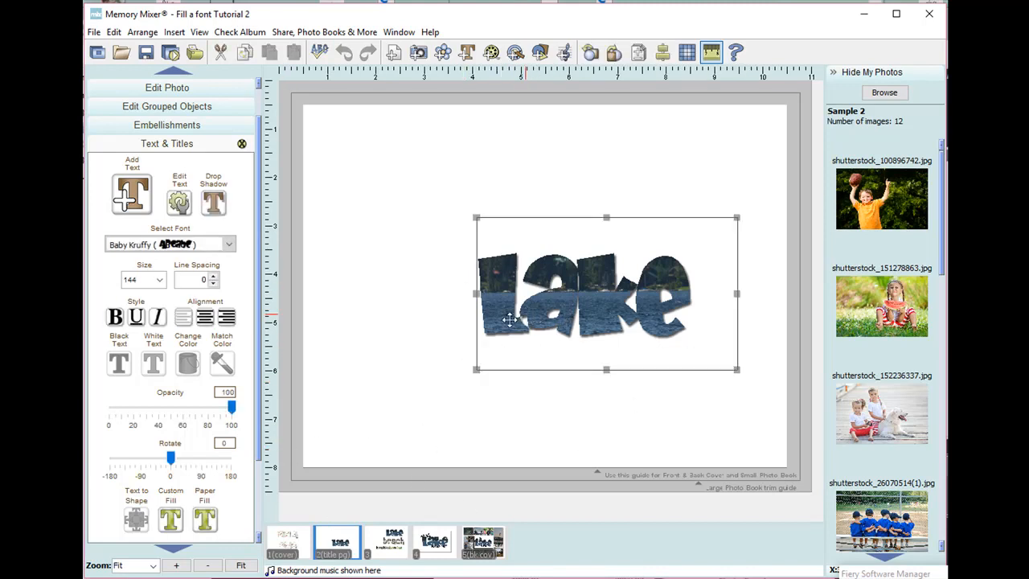
left_click(169, 521)
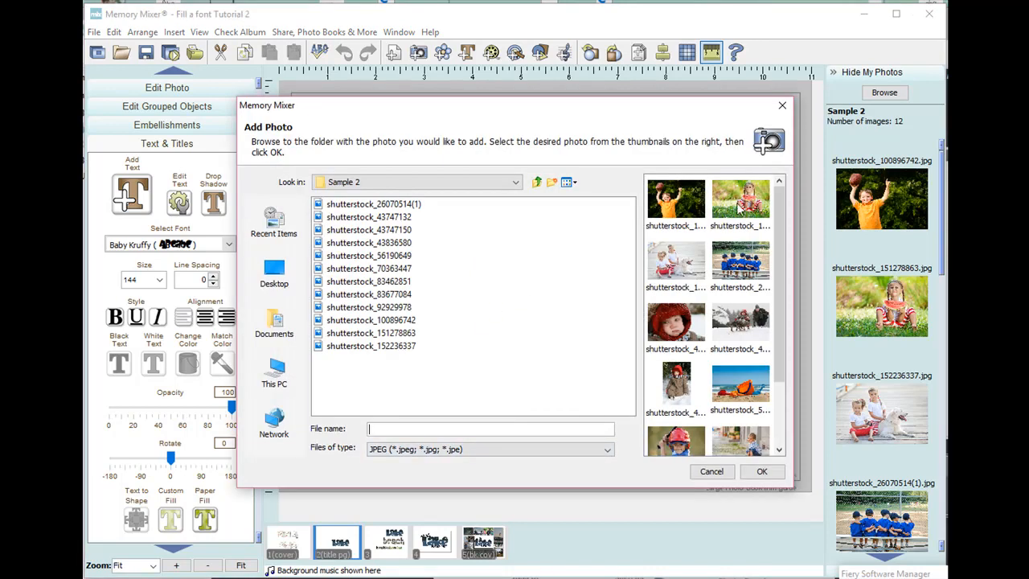
left_click(752, 385)
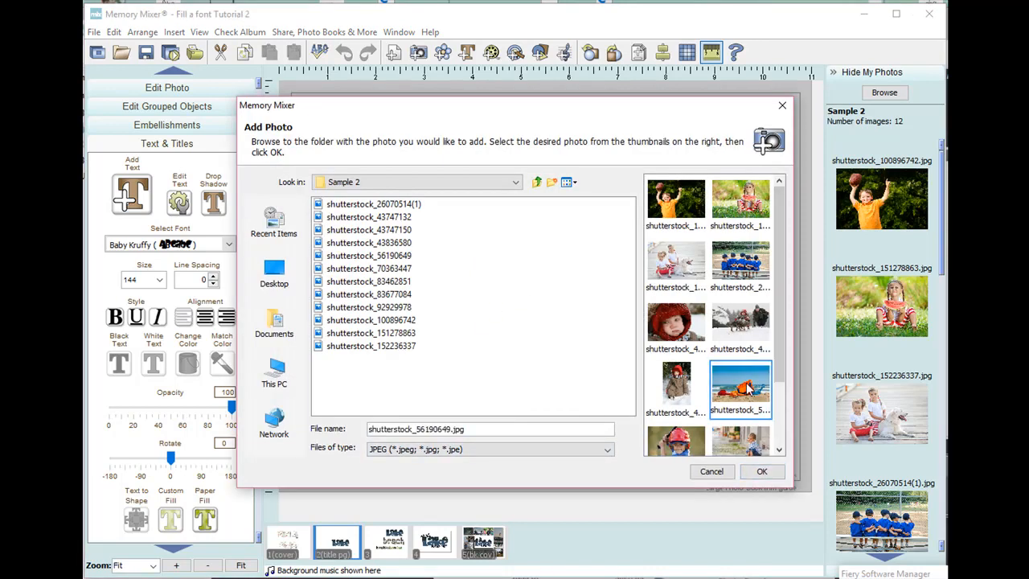
left_click(762, 473)
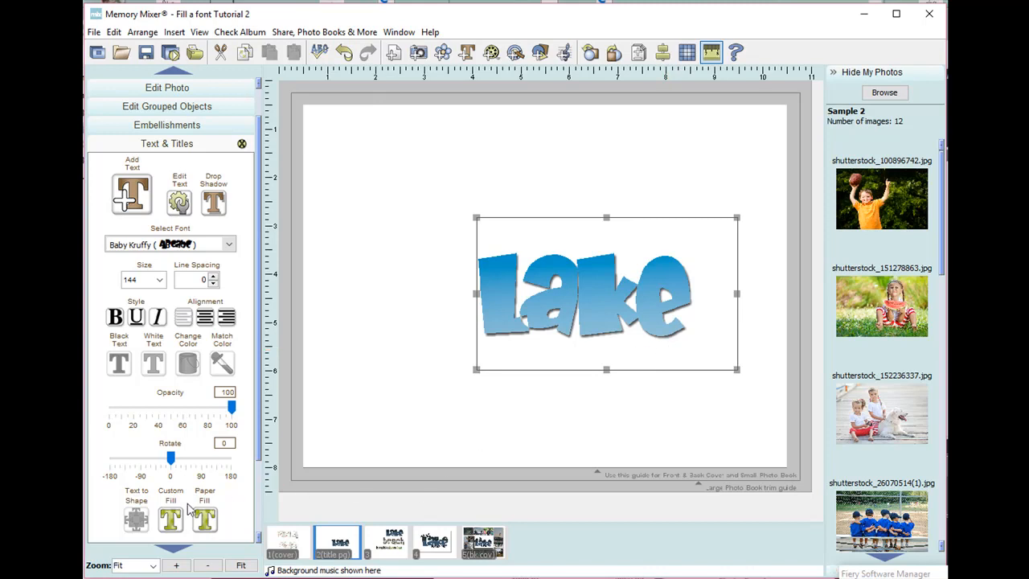
- Shrink the photo inside the "Lake" title and move it up so the orange pail and blue shovel fall within the letters
left_click(164, 521)
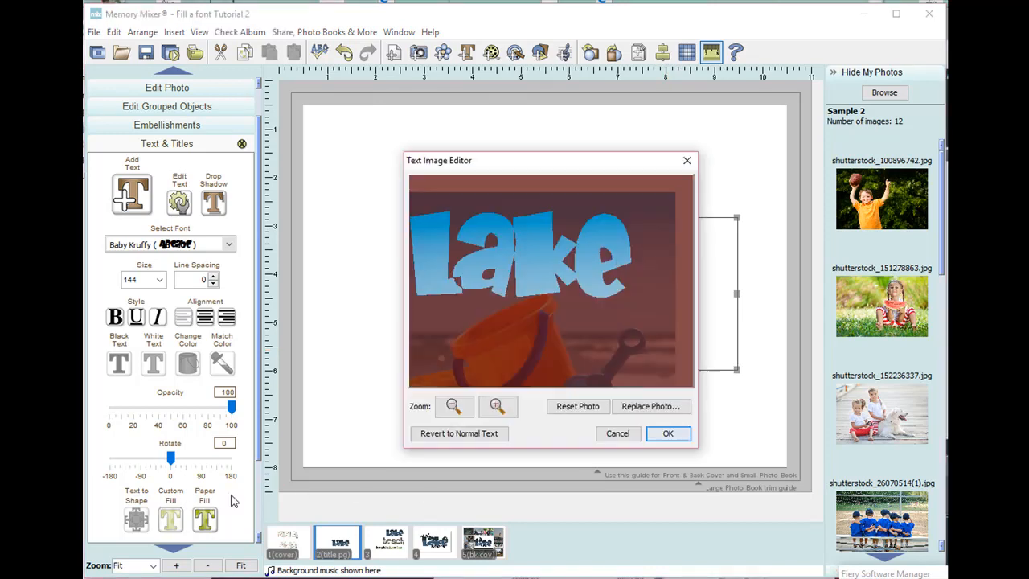
left_click(452, 406)
left_click_drag(577, 328, 577, 246)
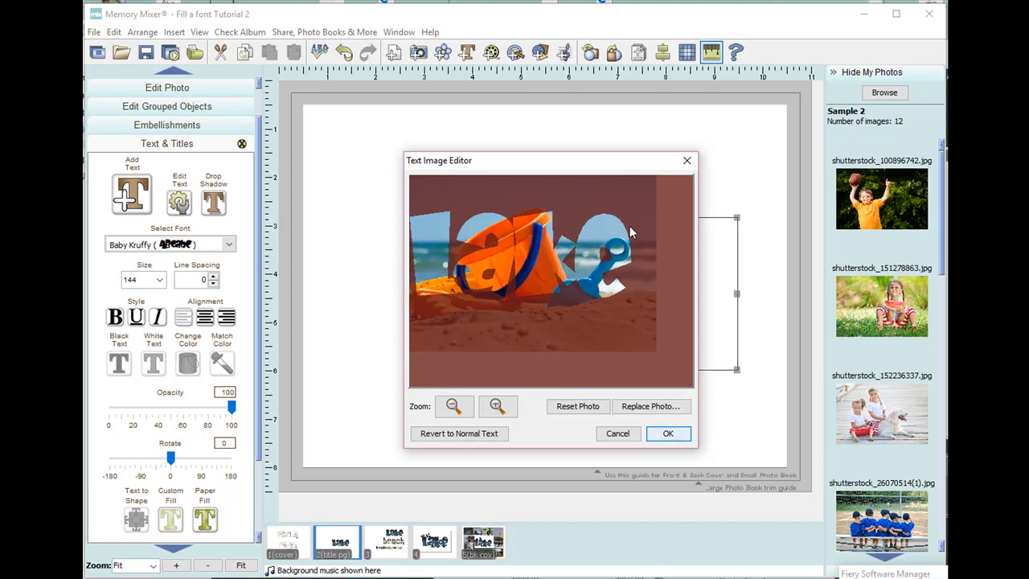
left_click(685, 435)
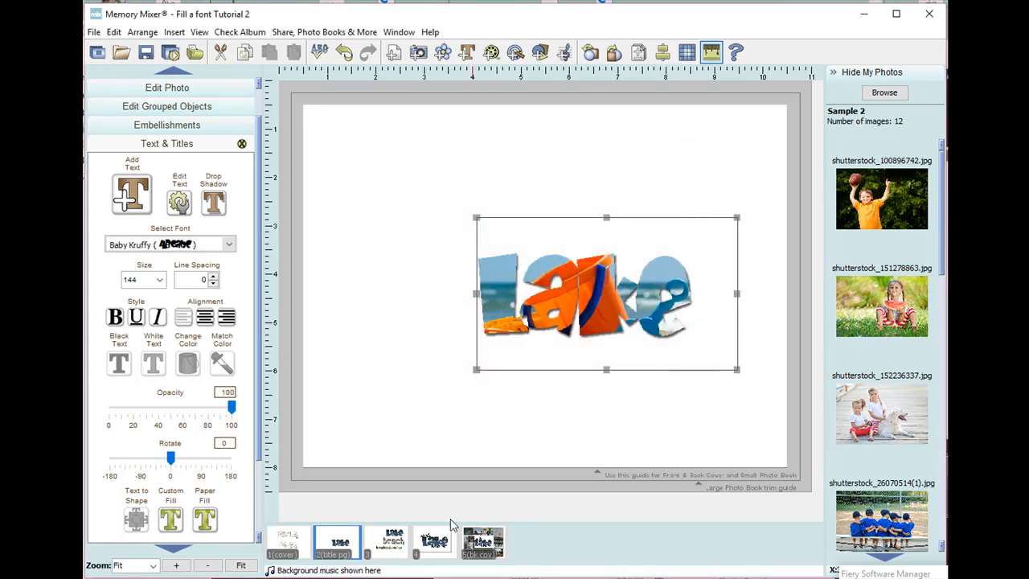
- Review the photo-filled title examples on page 3, page 4 and the back cover
left_click(393, 544)
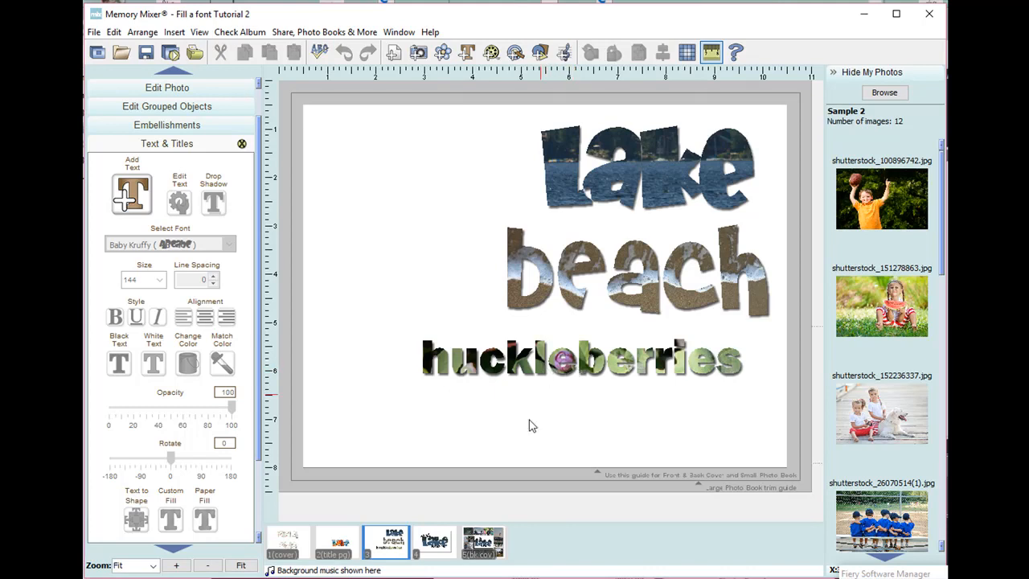
left_click(434, 542)
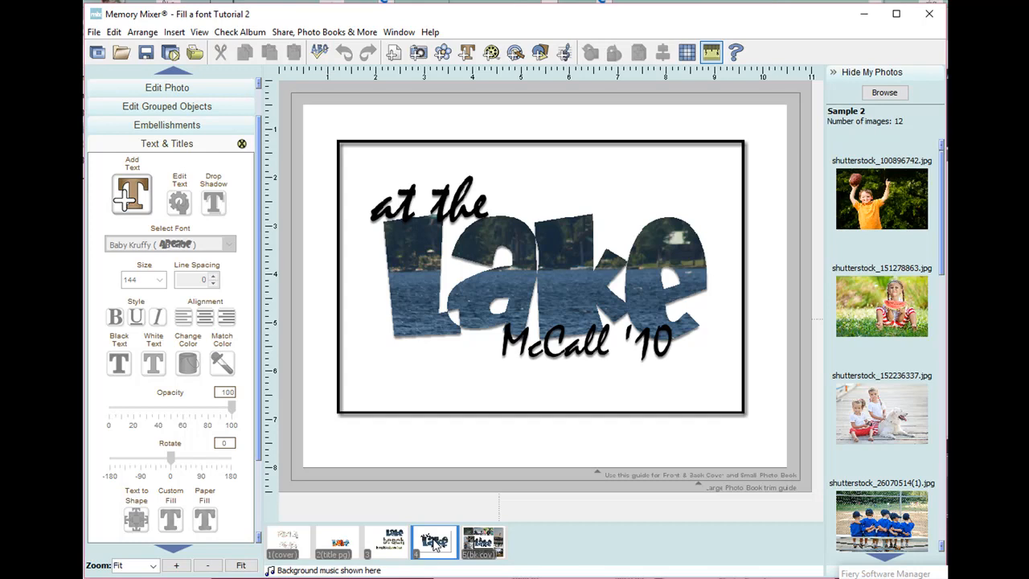
left_click(486, 537)
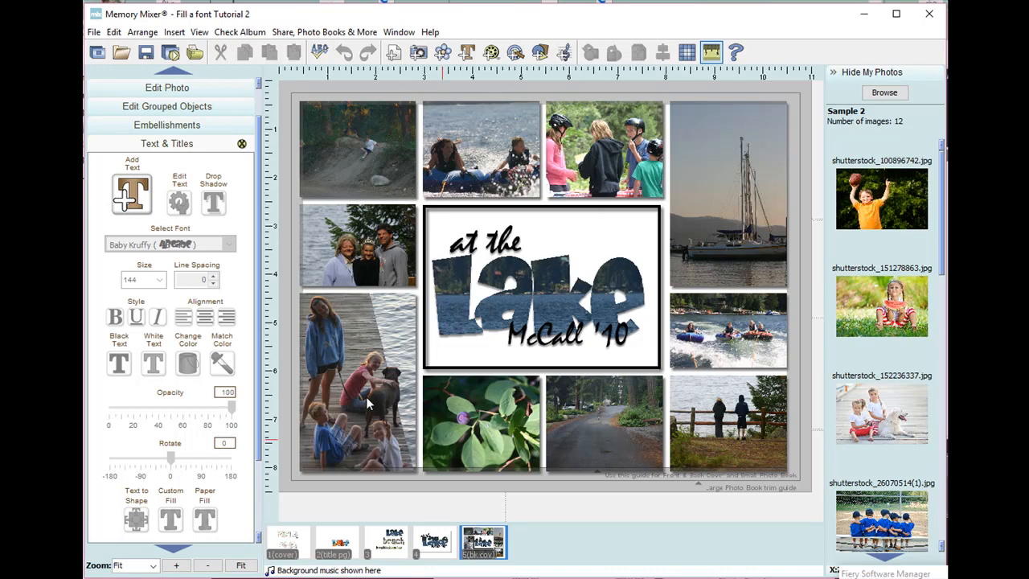
- Turn off the Photobook Trim Area guide on the back cover collage
left_click(193, 32)
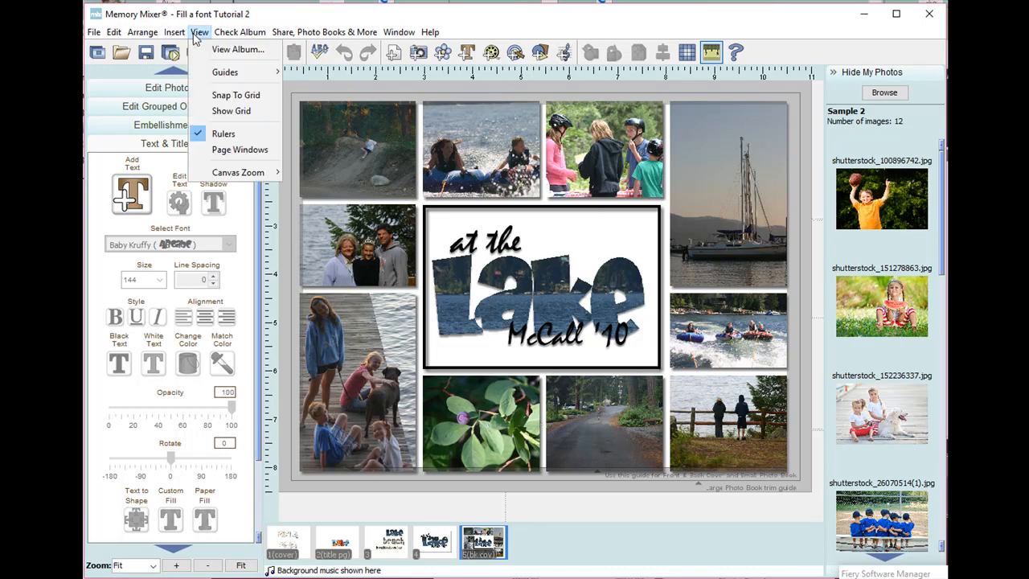
mouse_move(215, 76)
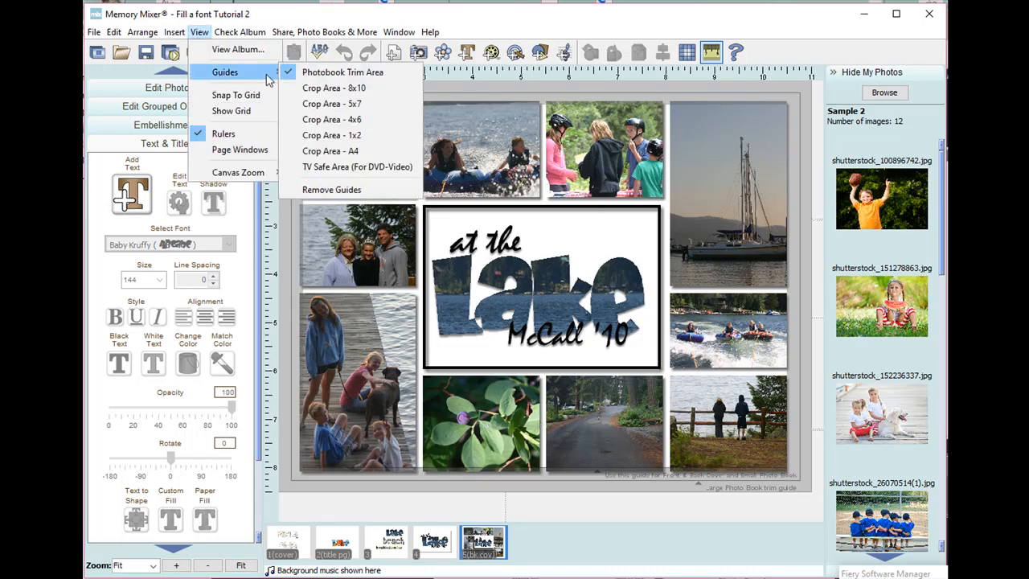
left_click(295, 71)
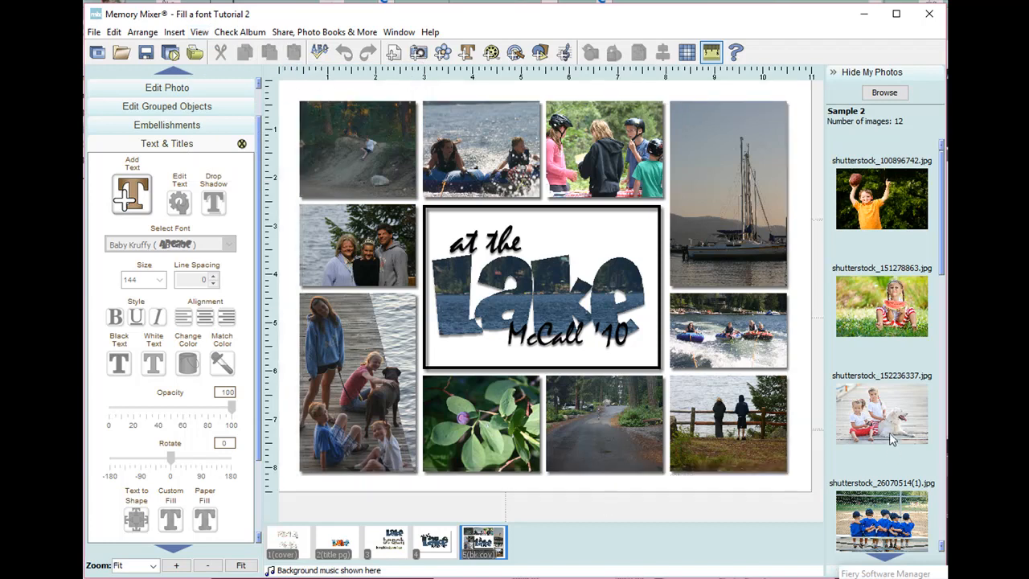